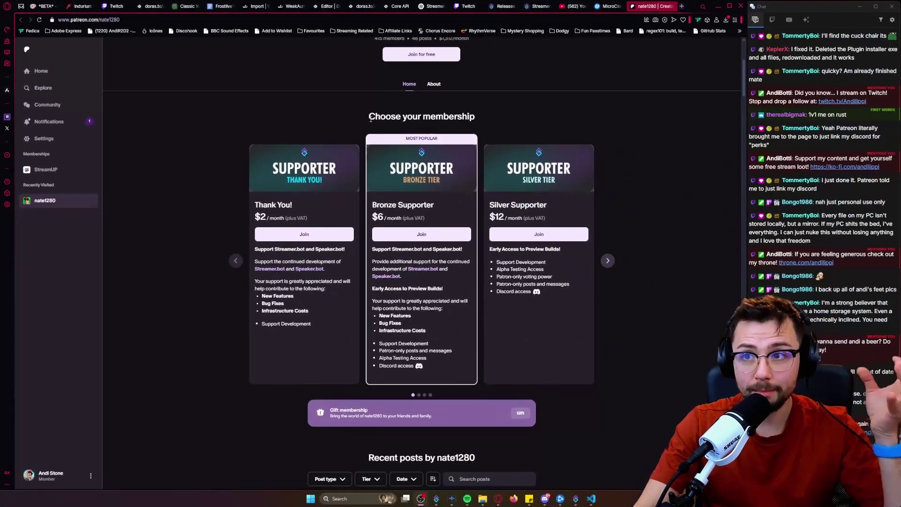
Step: Highlight the creator's name and tagline, then the $6 Bronze Supporter price
scroll(371, 119, up, 5)
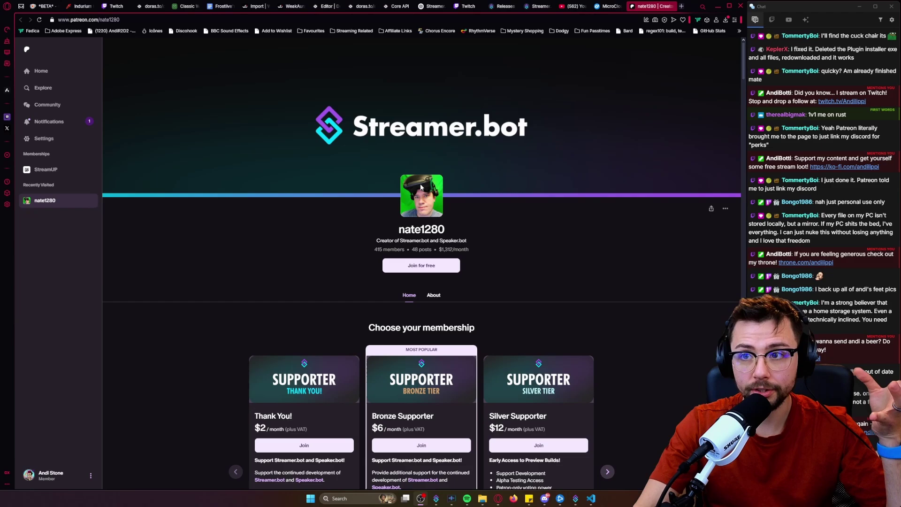
drag(398, 229, 472, 241)
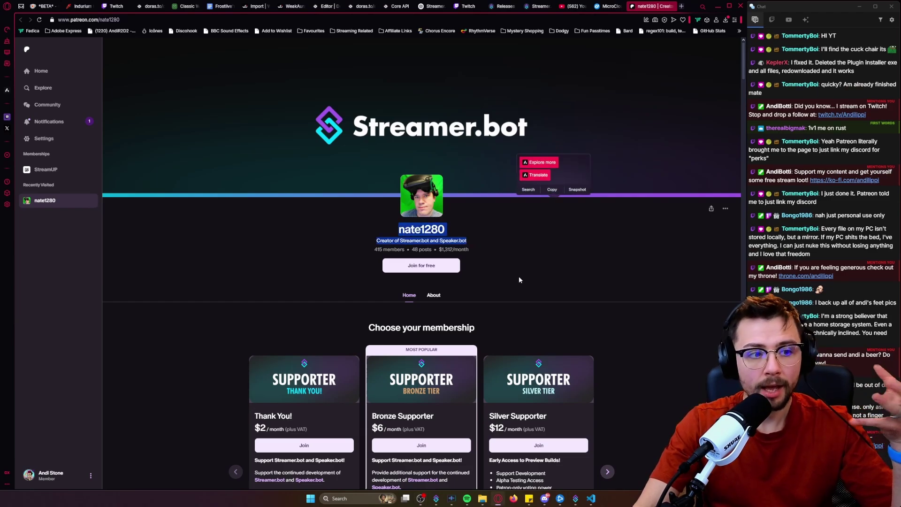
scroll(429, 266, down, 2)
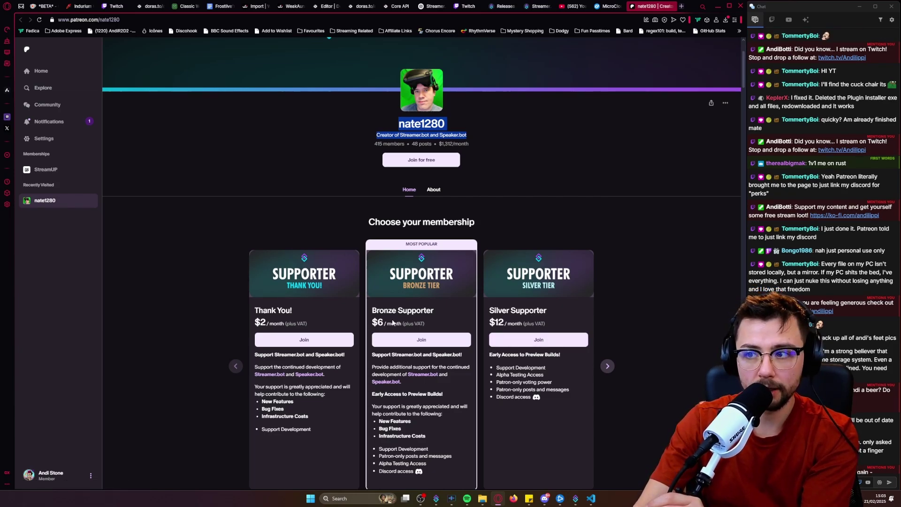
drag(382, 320, 372, 331)
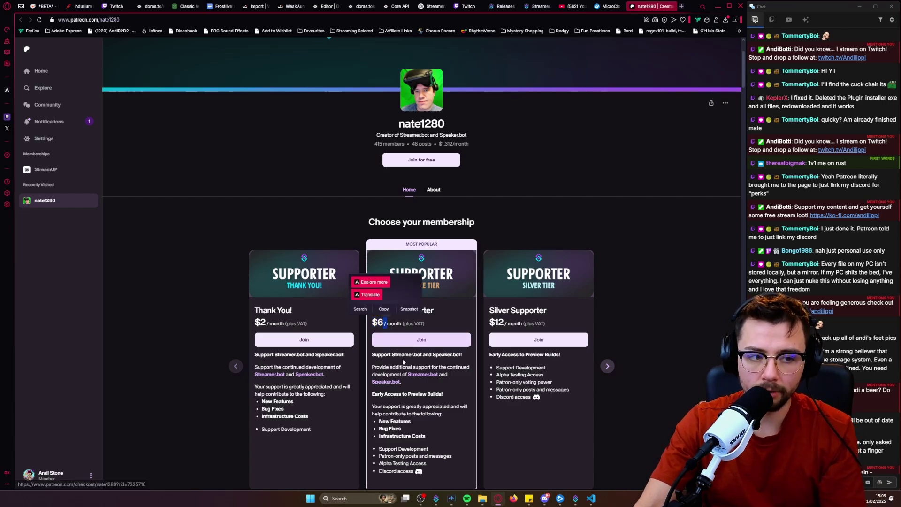
scroll(404, 362, down, 2)
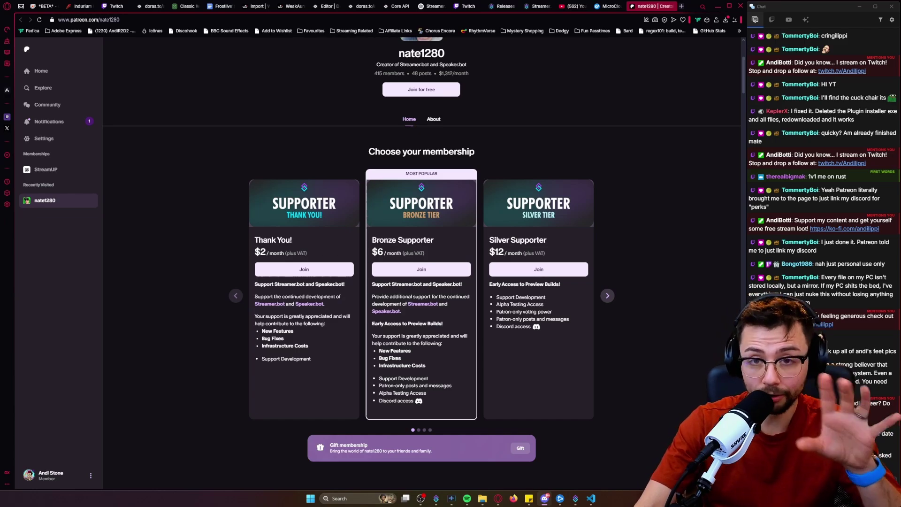
Step: Maximize Discord and open the Streamer.bot server's #alpha-chat channel
click(545, 498)
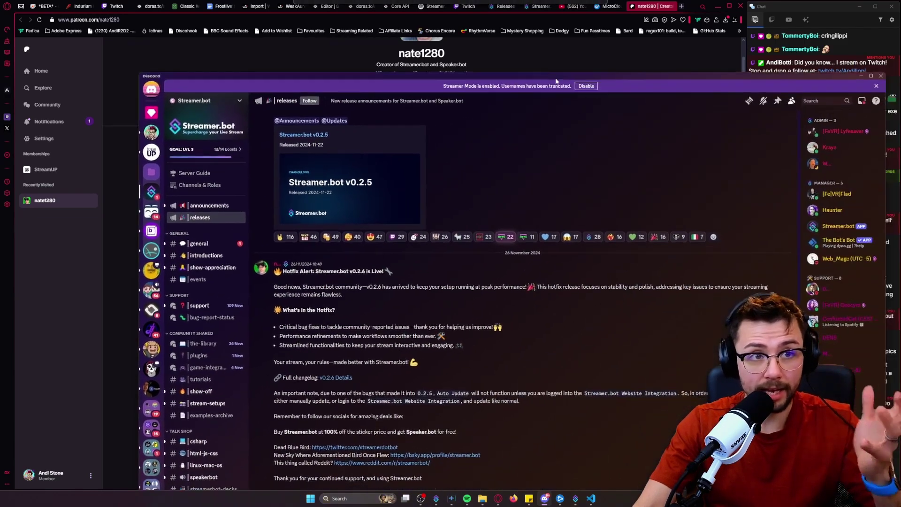
drag(557, 81, 526, 51)
double_click(525, 48)
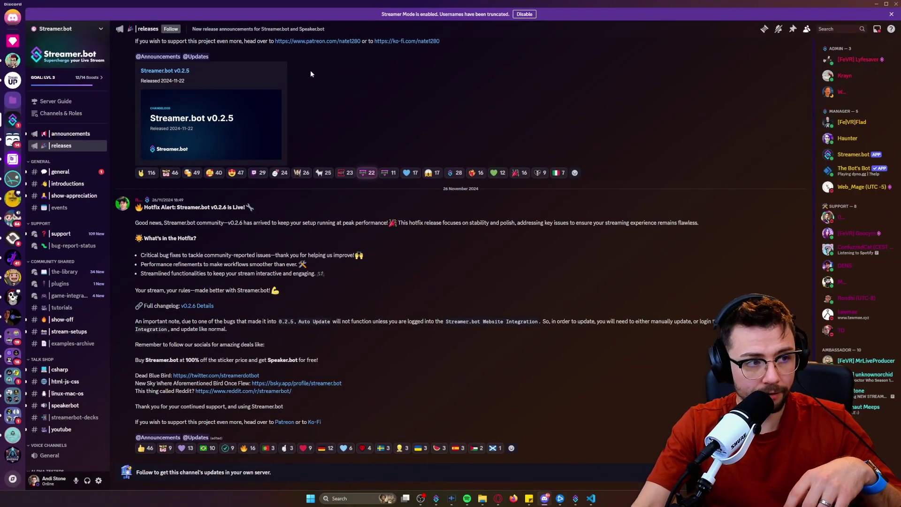
scroll(110, 319, down, 4)
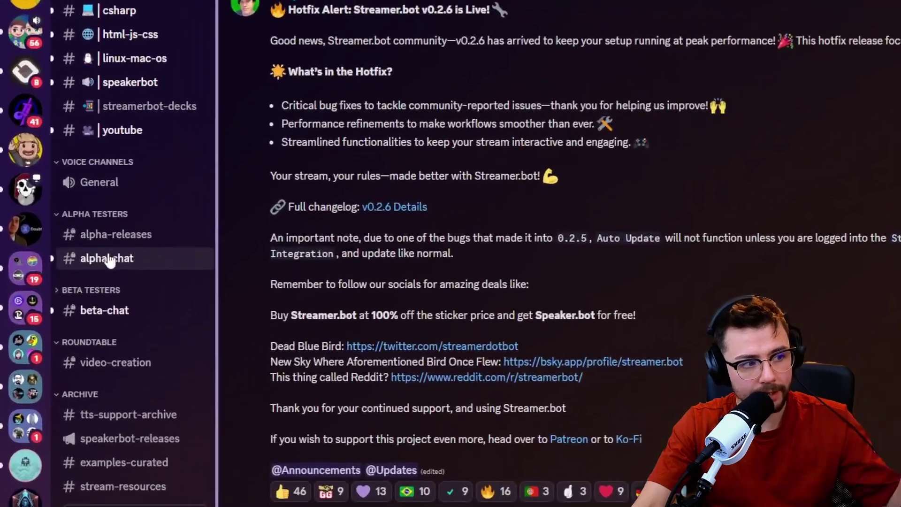
click(108, 259)
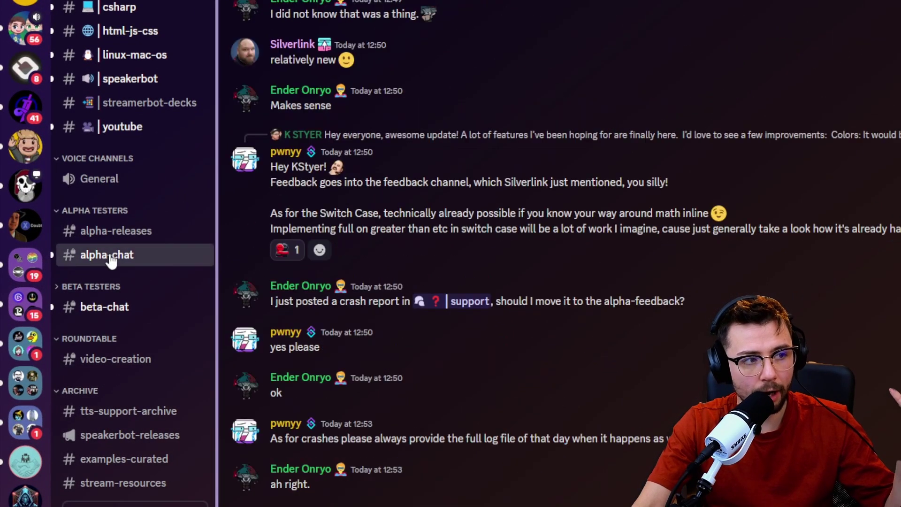
scroll(447, 289, down, 5)
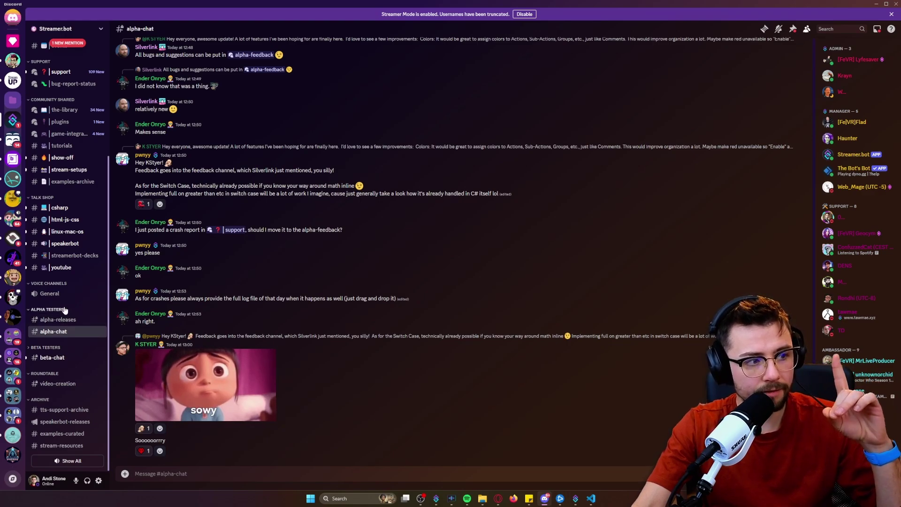
scroll(65, 309, up, 1)
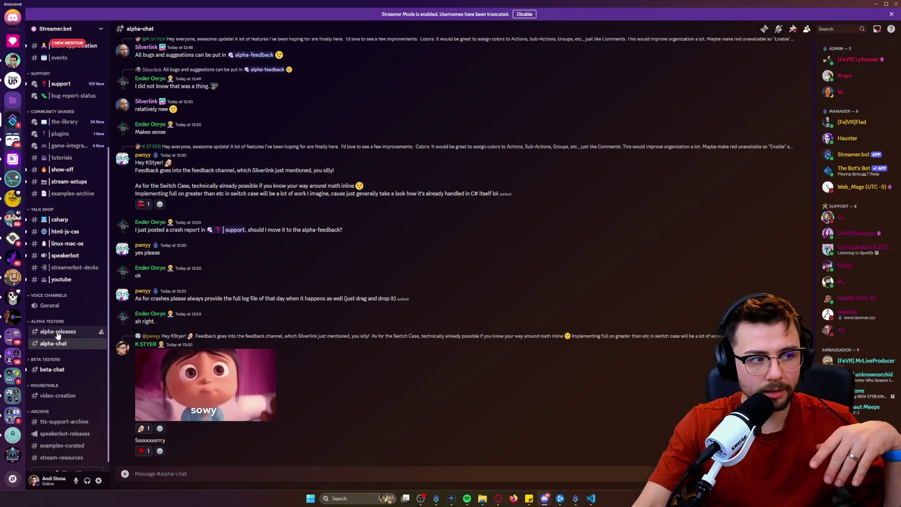
Step: Switch to #alpha-releases and download 1.0.0-alpha.1 from the release announcement
click(58, 333)
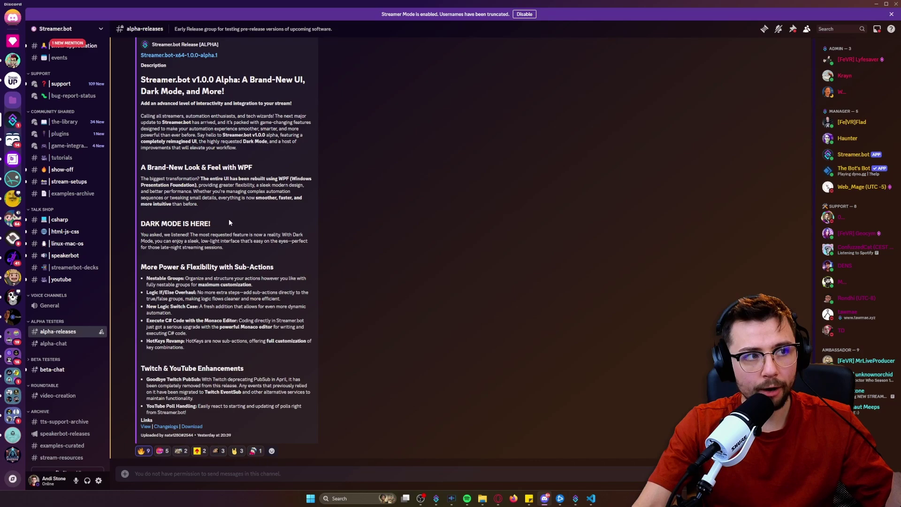
scroll(229, 222, up, 4)
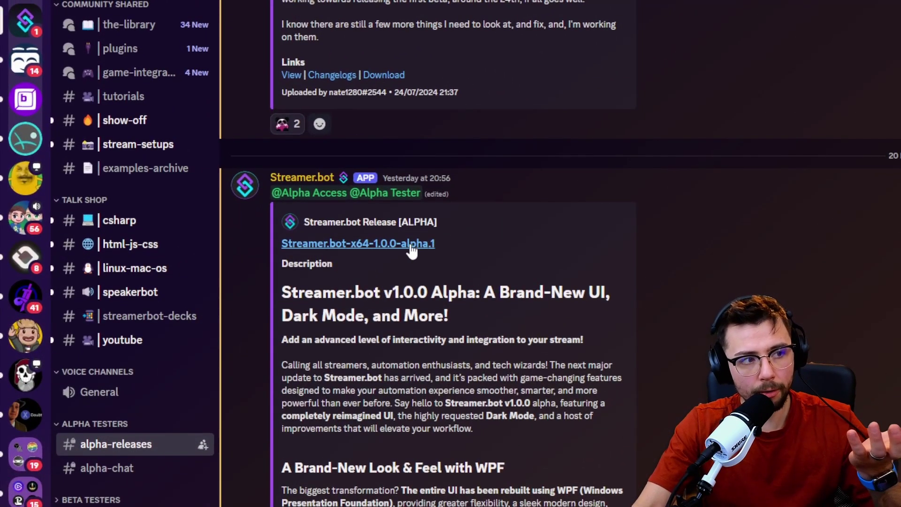
scroll(434, 250, down, 10)
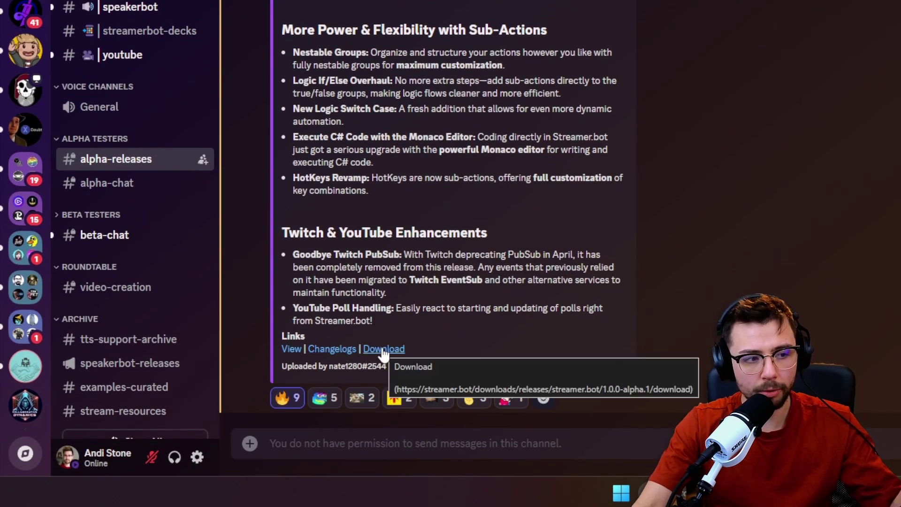
click(383, 350)
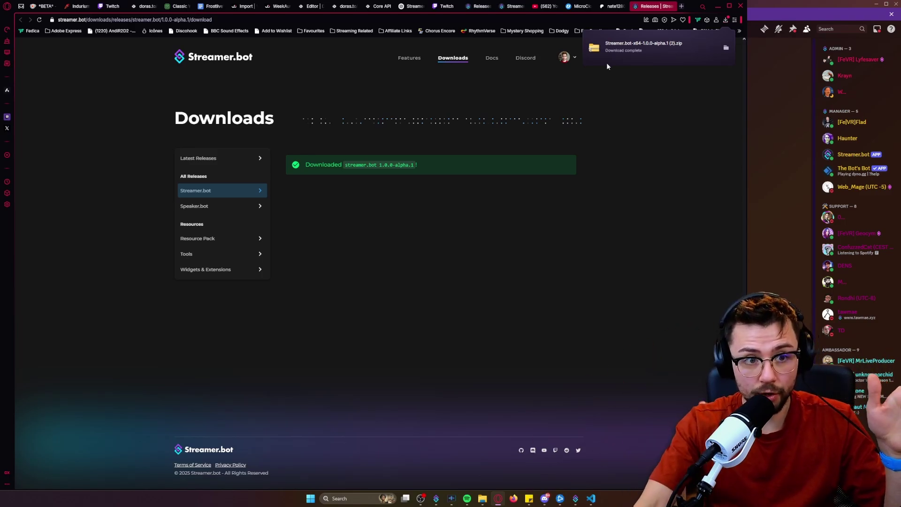
Step: Reveal Streamer.bot-x64-1.0.0-alpha.1 (2).zip in its Downloads folder from Opera's downloads list
click(575, 500)
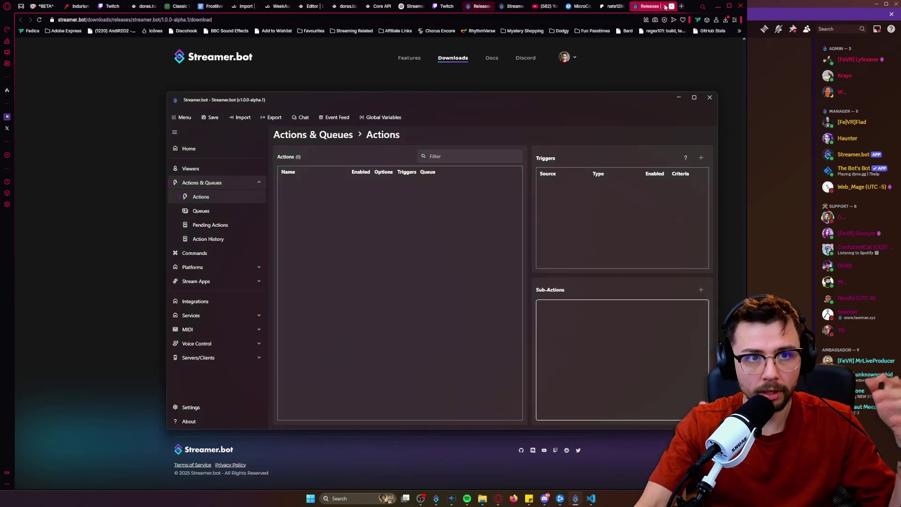
click(678, 97)
click(726, 21)
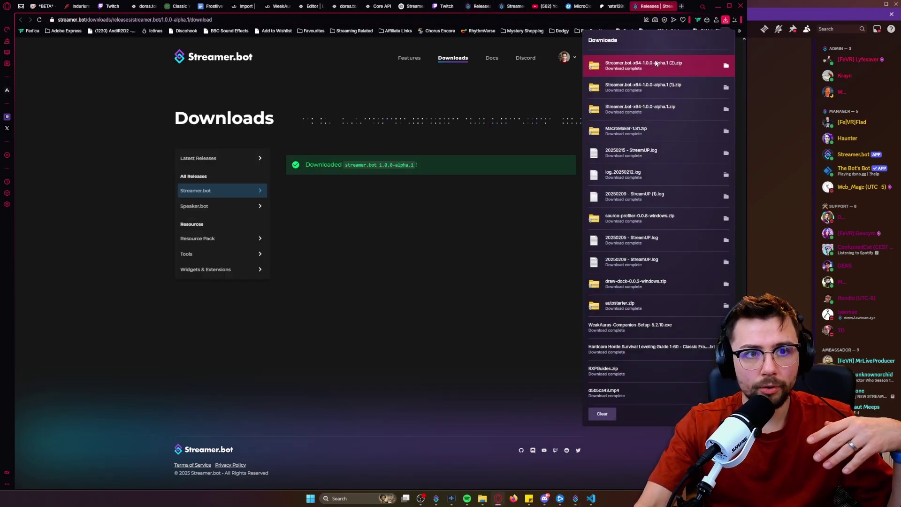
click(725, 69)
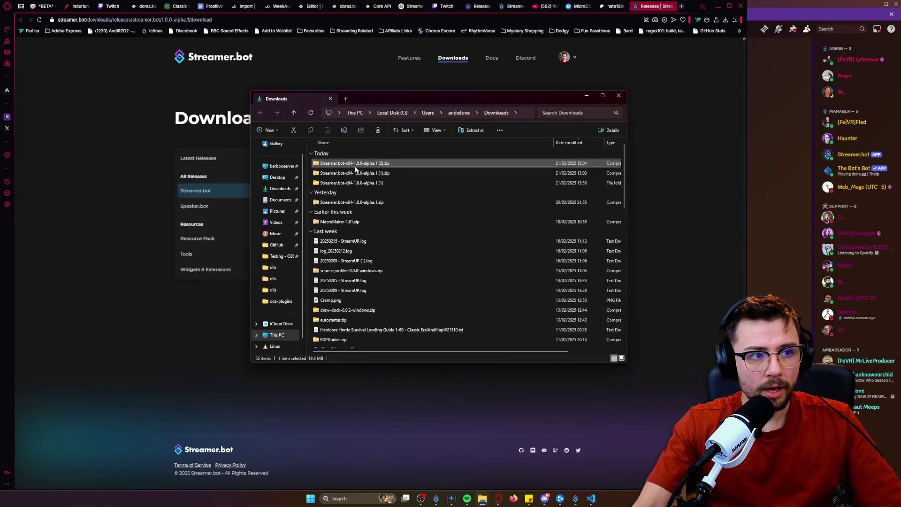
Step: Extract All from the alpha.1 zip and scroll the extracted folder to Streamer.bot.exe
right_click(353, 164)
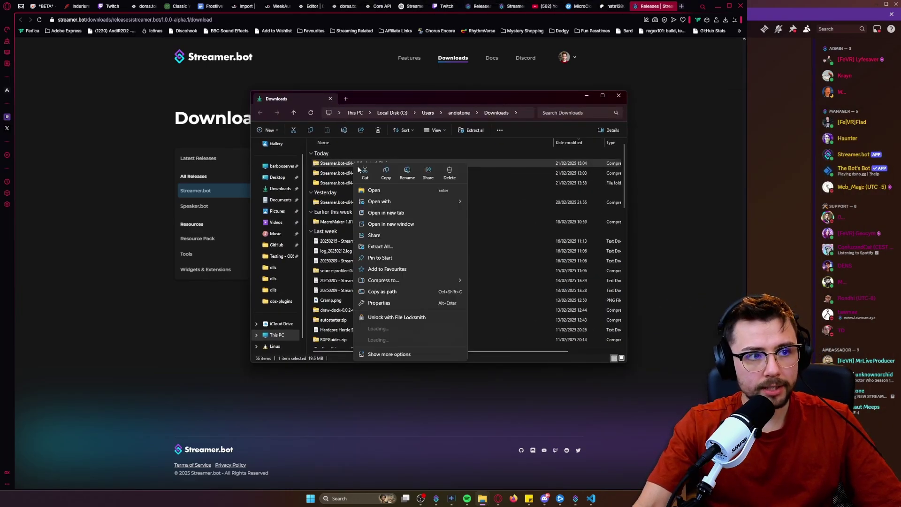
click(390, 249)
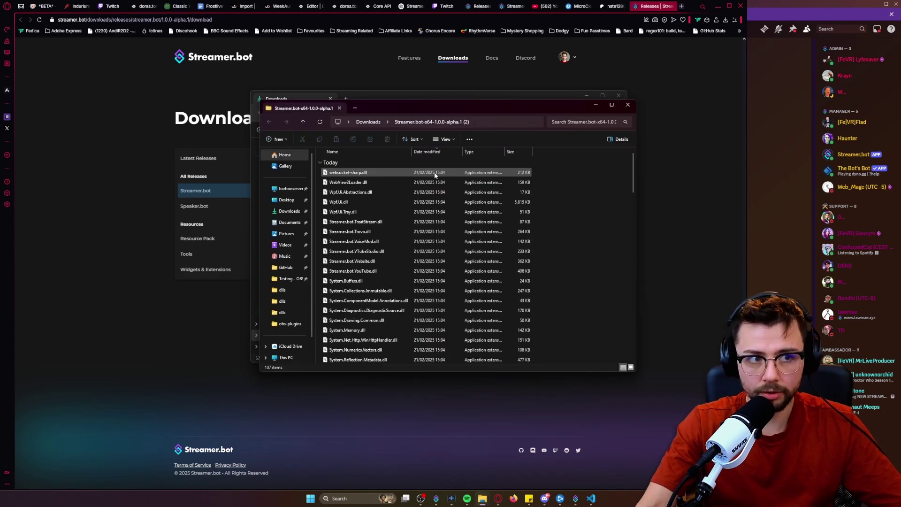
scroll(402, 222, down, 10)
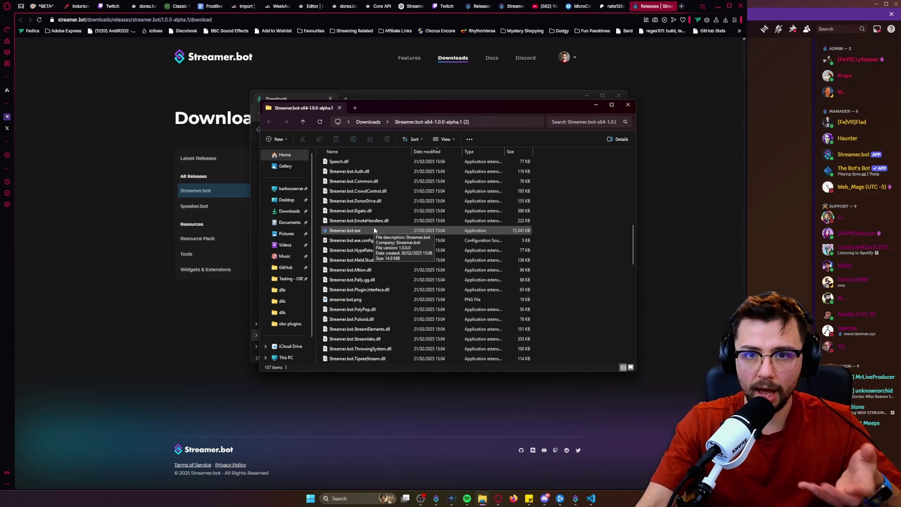
Step: Launch the extracted Streamer.bot.exe, allowing it past SmartScreen with Run anyway
double_click(374, 229)
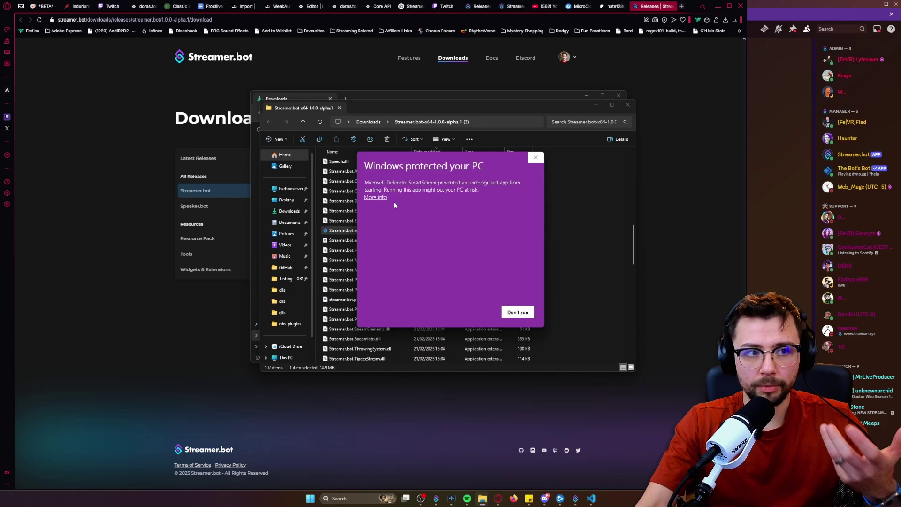
click(374, 200)
click(476, 312)
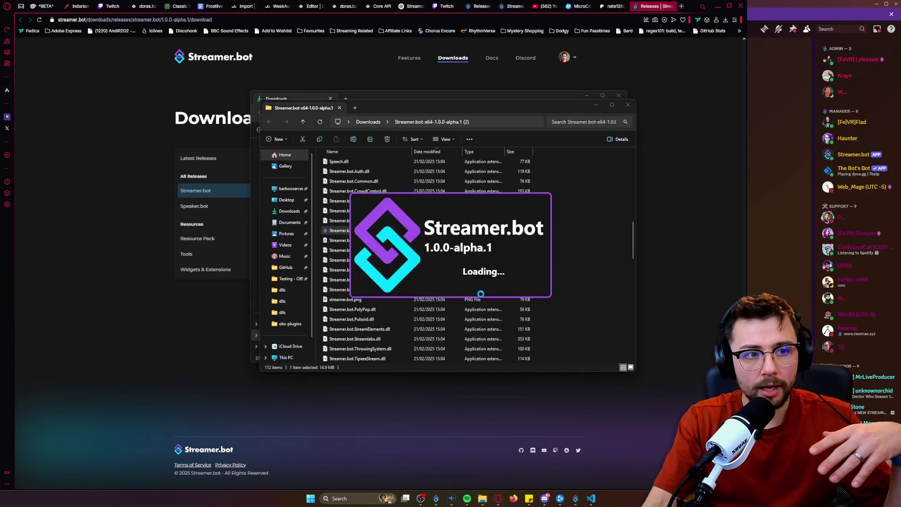
Step: Check the Viewers page, then close Streamer.bot
scroll(399, 233, down, 5)
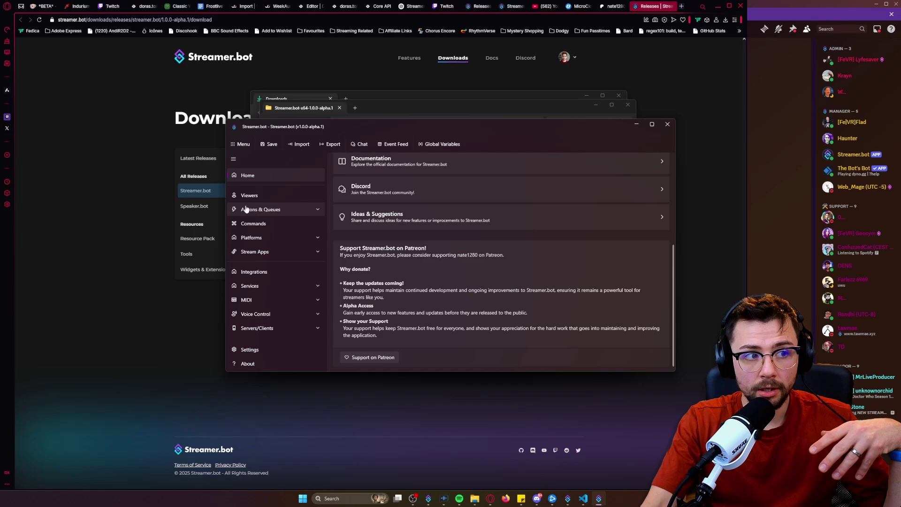
click(260, 194)
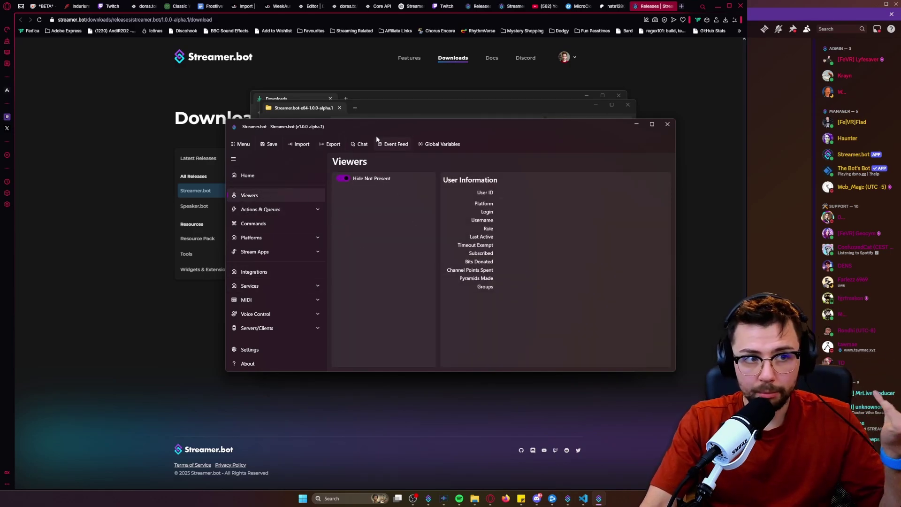
click(667, 125)
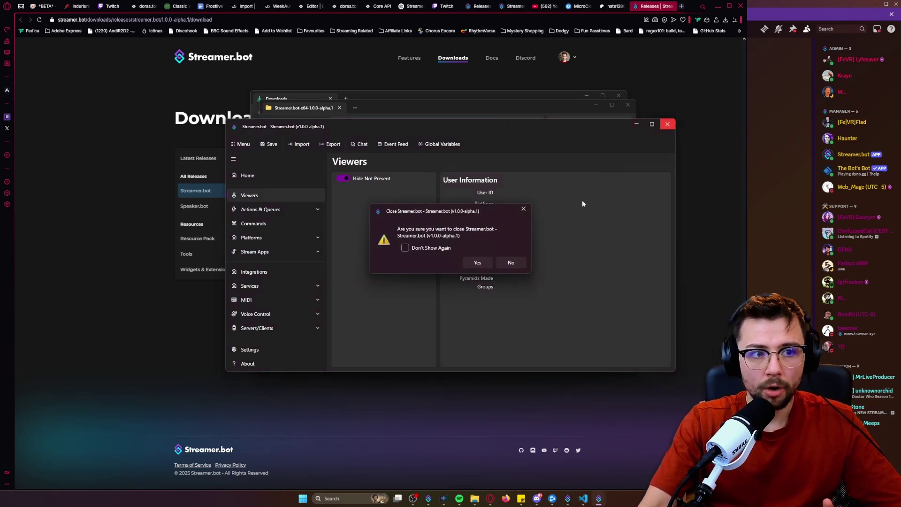
Step: Confirm closing Streamer.bot and close the extracted-files window
click(479, 263)
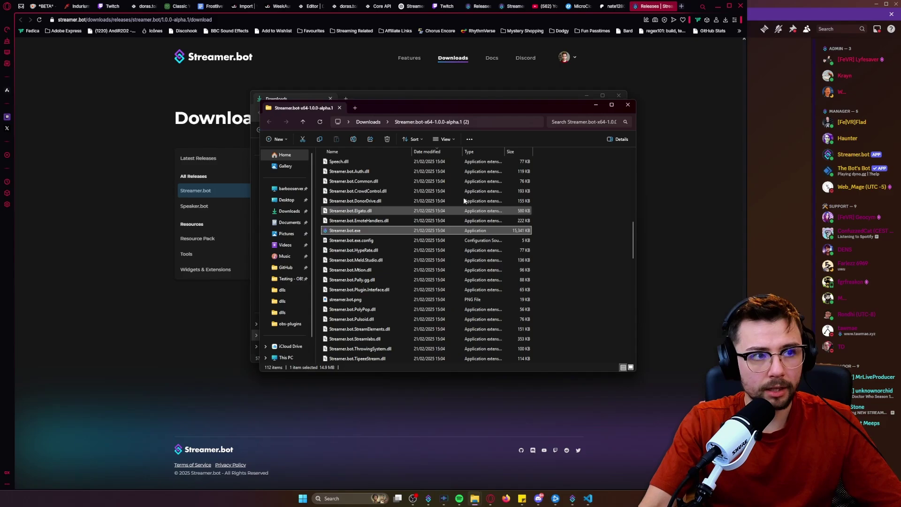
drag(483, 105, 491, 178)
click(636, 179)
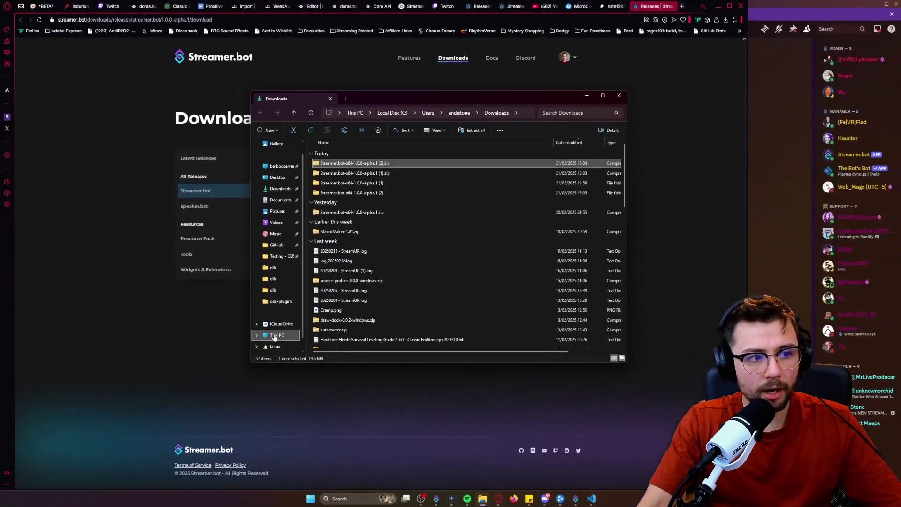
Step: Copy the Streamer.Bot Alpha folder from D:\StreamUP\Software
click(283, 335)
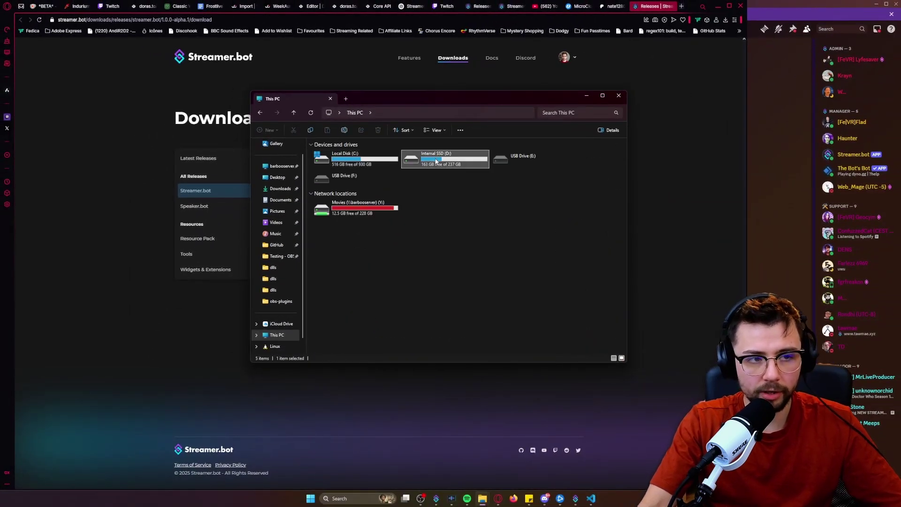
double_click(432, 157)
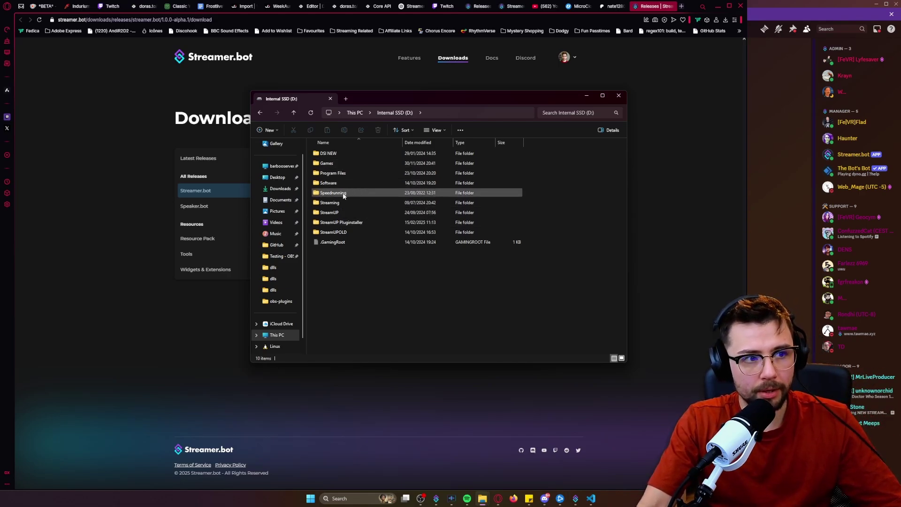
double_click(334, 212)
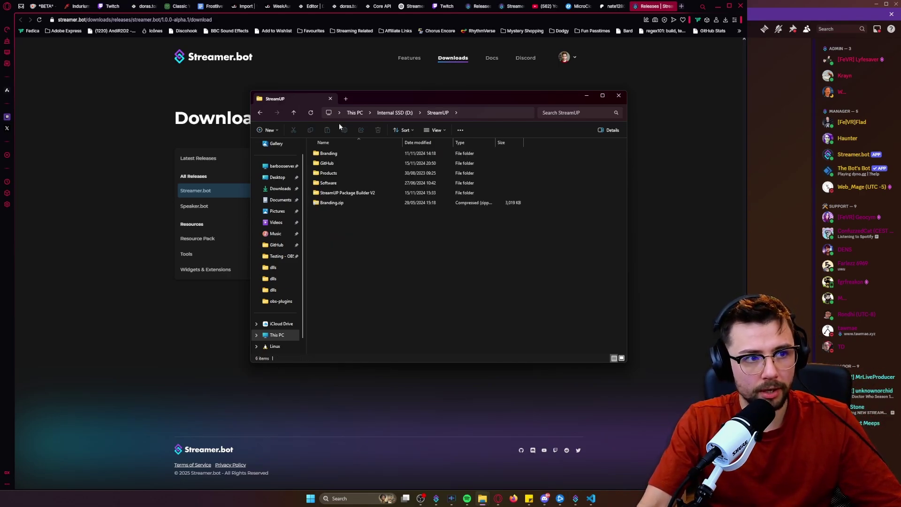
double_click(335, 183)
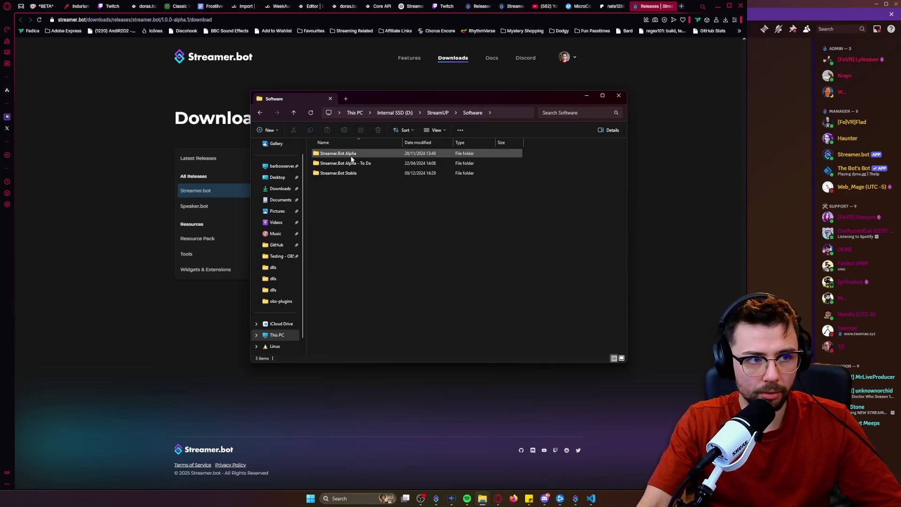
click(351, 155)
key(ctrl+c)
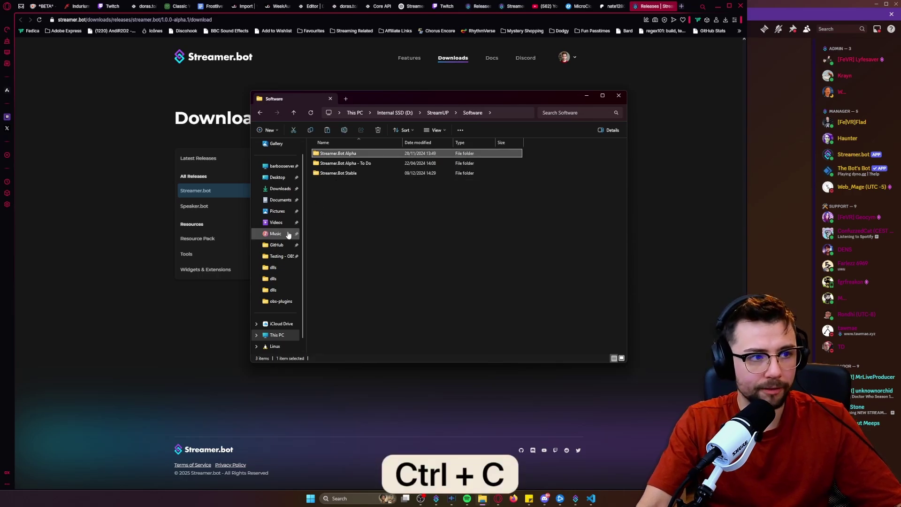
Step: Paste a Streamer.Bot Alpha backup onto the Desktop, then copy every file in the alpha.1 zip
click(282, 179)
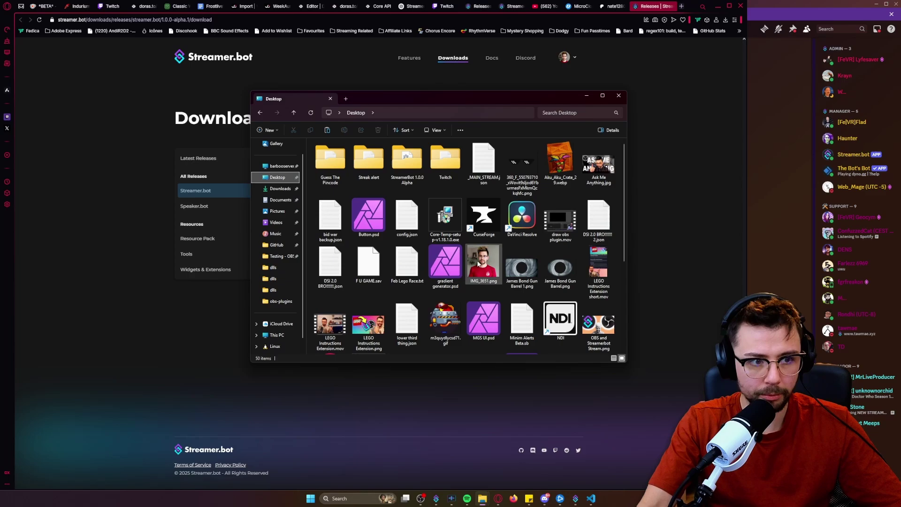
key(ctrl+v)
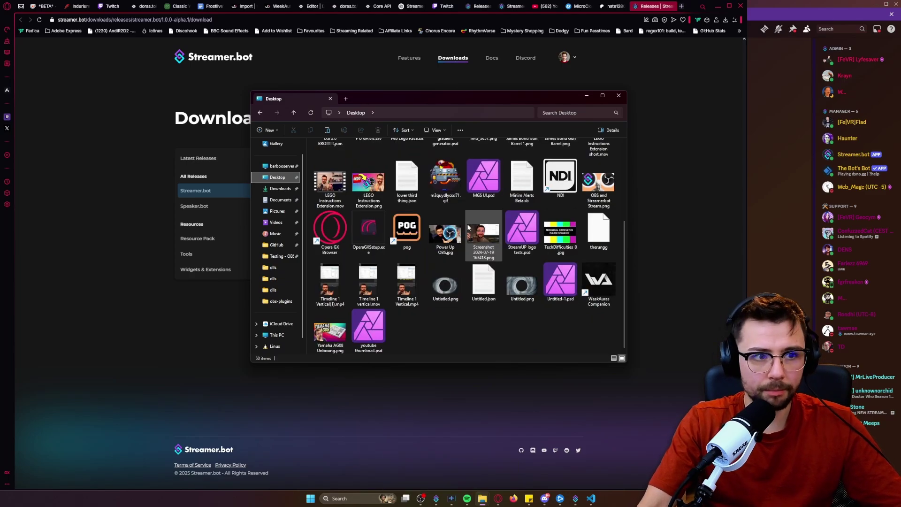
click(280, 188)
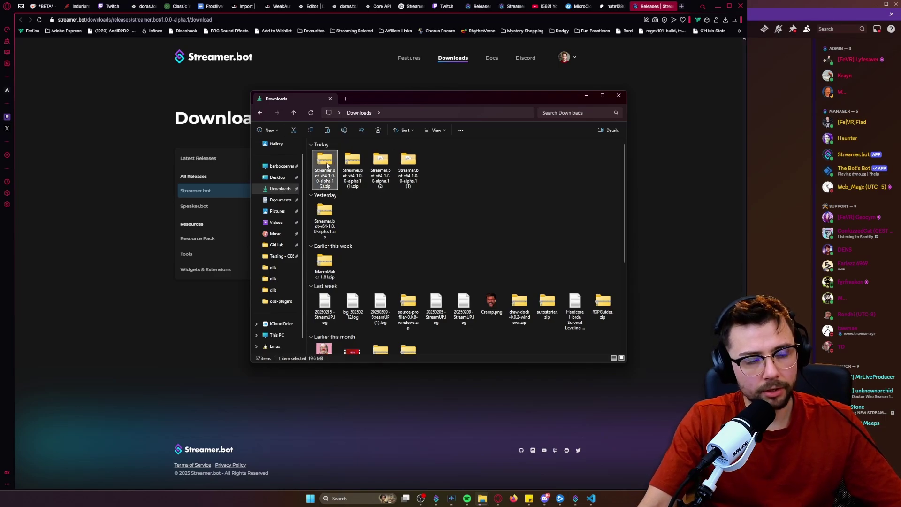
click(324, 170)
key(ctrl+a)
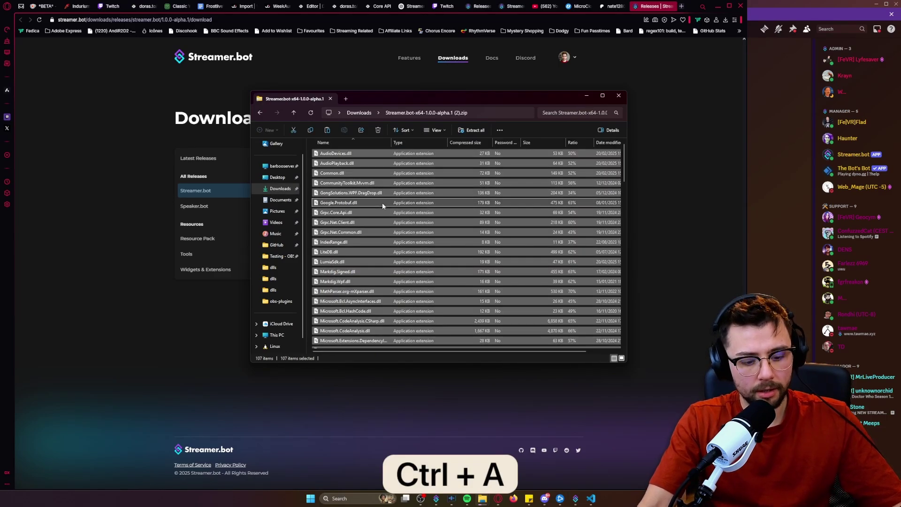
key(ctrl+c)
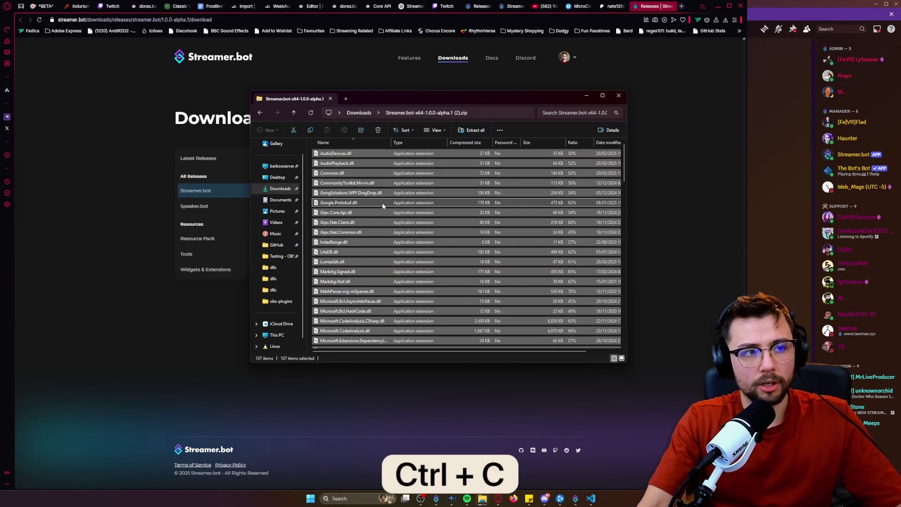
Step: Paste onto the Desktop and reposition the window to watch the copy progress
click(275, 177)
key(ctrl+v)
drag(424, 97, 431, 259)
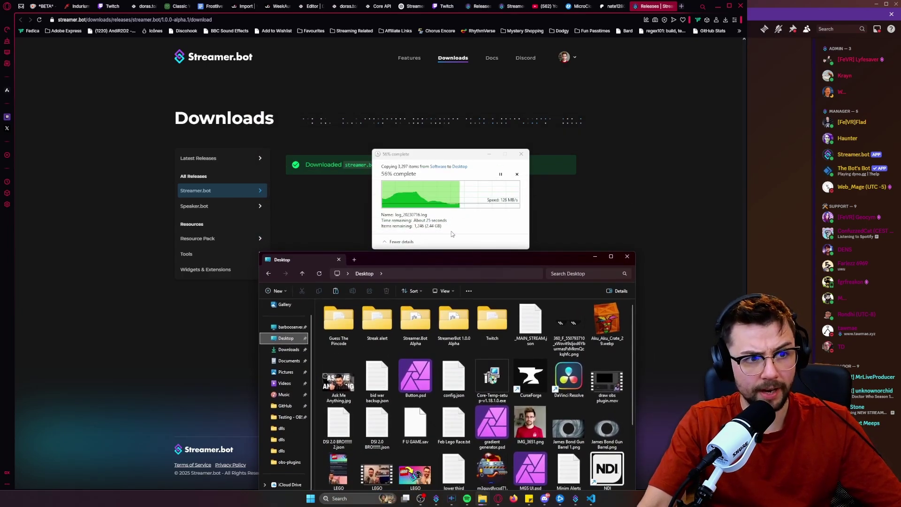
drag(466, 260, 470, 246)
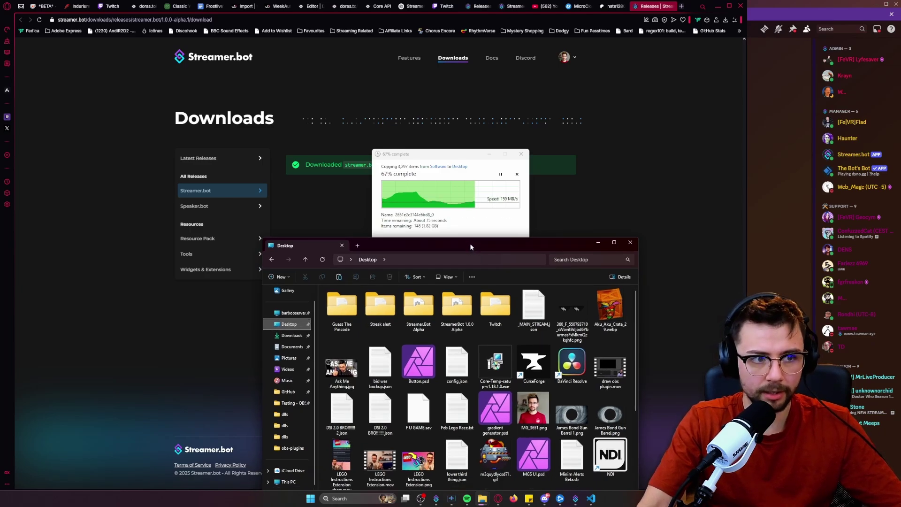
drag(470, 243, 457, 98)
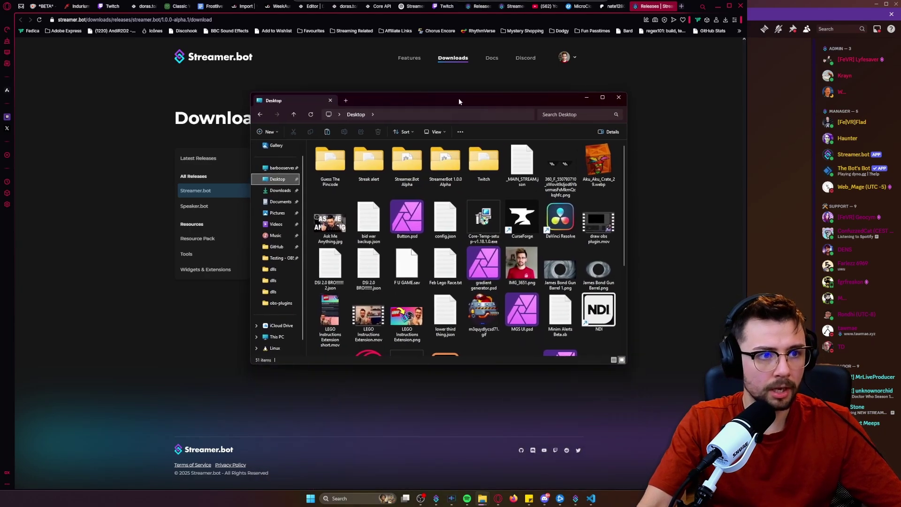
Step: Open the Desktop Streamer.Bot Alpha folder and, in a new tab, copy all 107 alpha.1 zip files
double_click(408, 165)
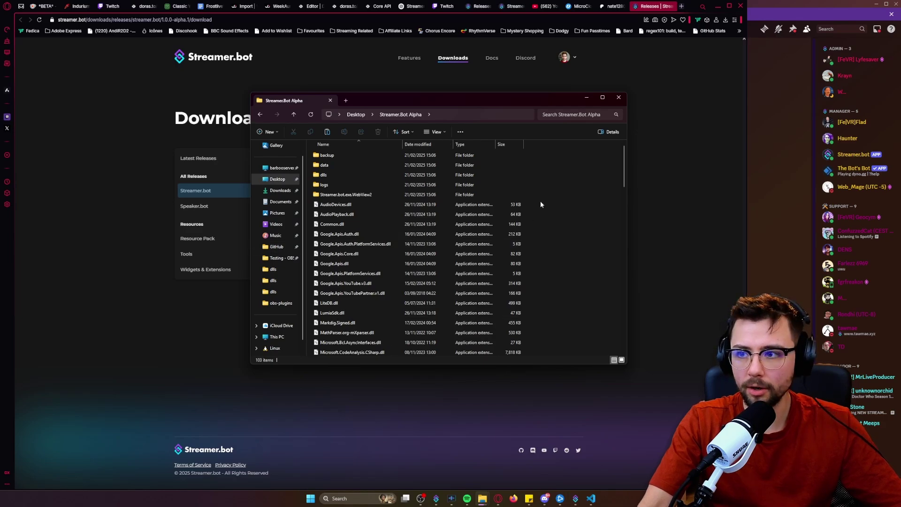
drag(425, 101, 471, 127)
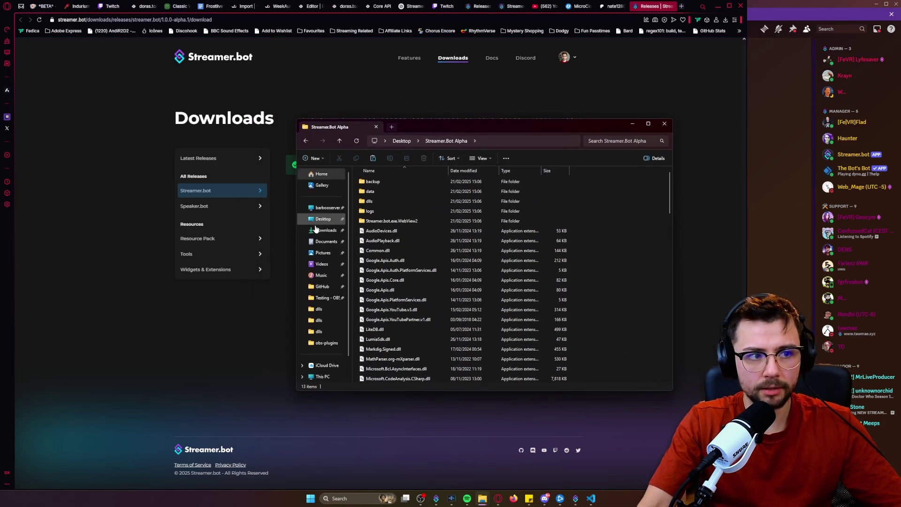
key(ctrl+t)
click(324, 230)
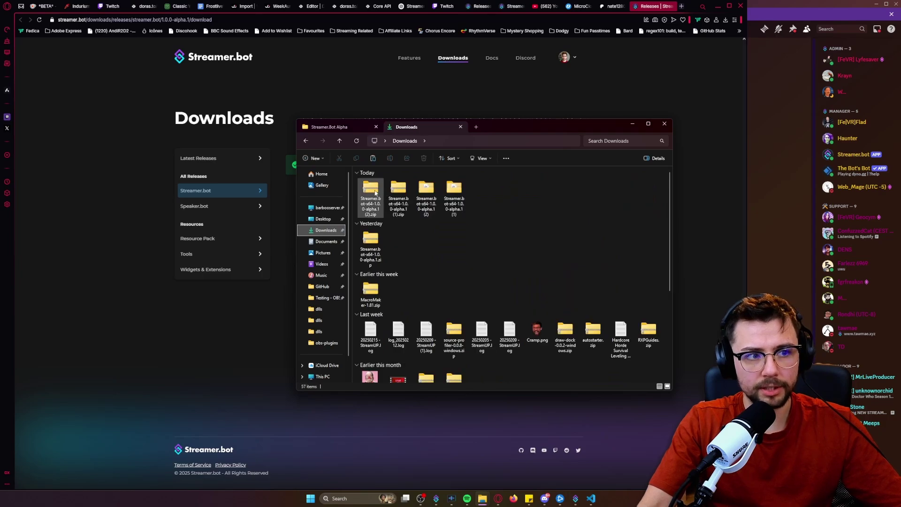
double_click(372, 193)
click(544, 260)
key(ctrl+a)
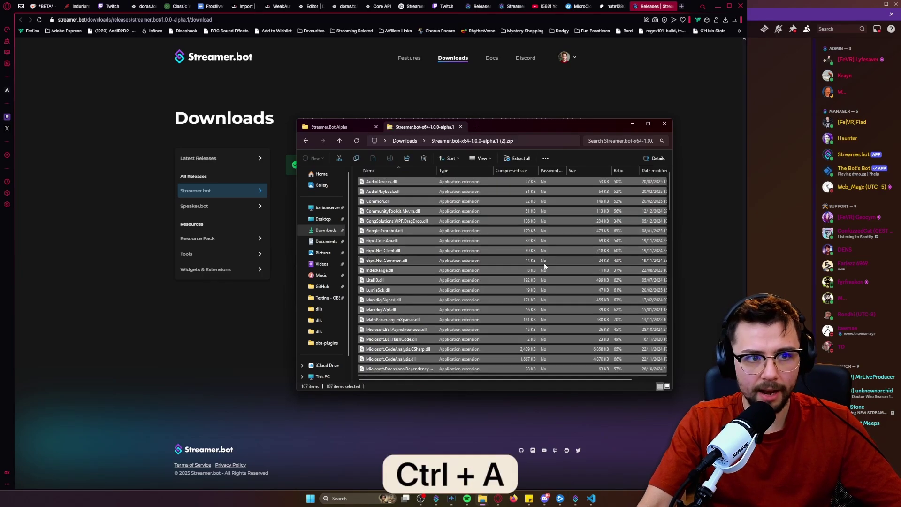
key(ctrl+c)
Step: Paste the files into Streamer.Bot Alpha, replacing the existing files in the destination
click(325, 126)
drag(514, 133, 504, 181)
key(ctrl+v)
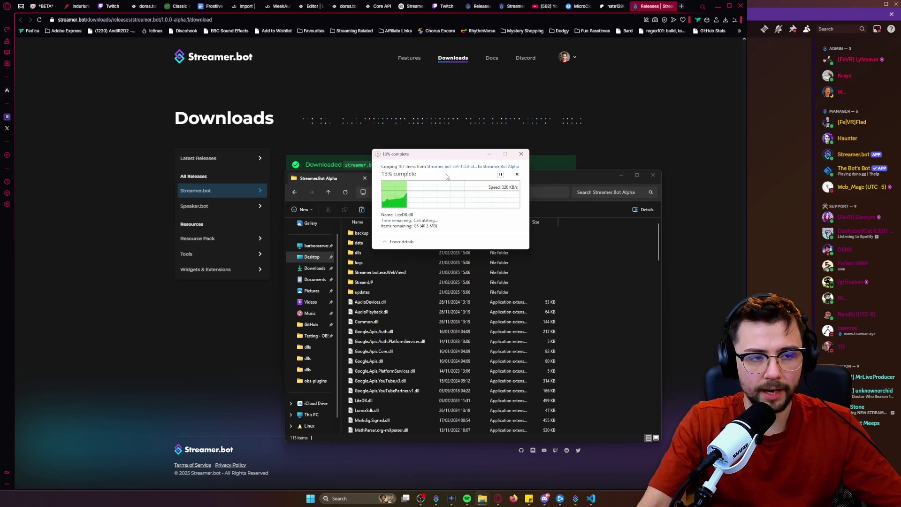
click(417, 191)
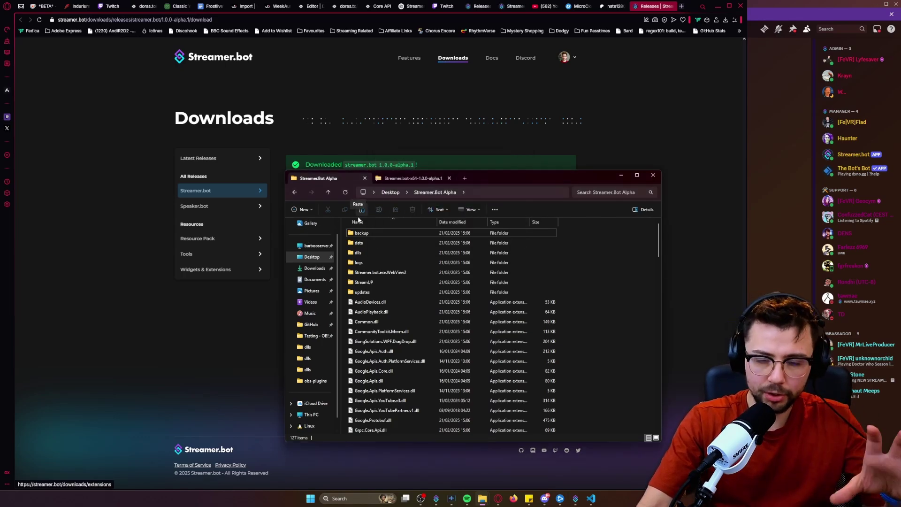
scroll(382, 329, down, 10)
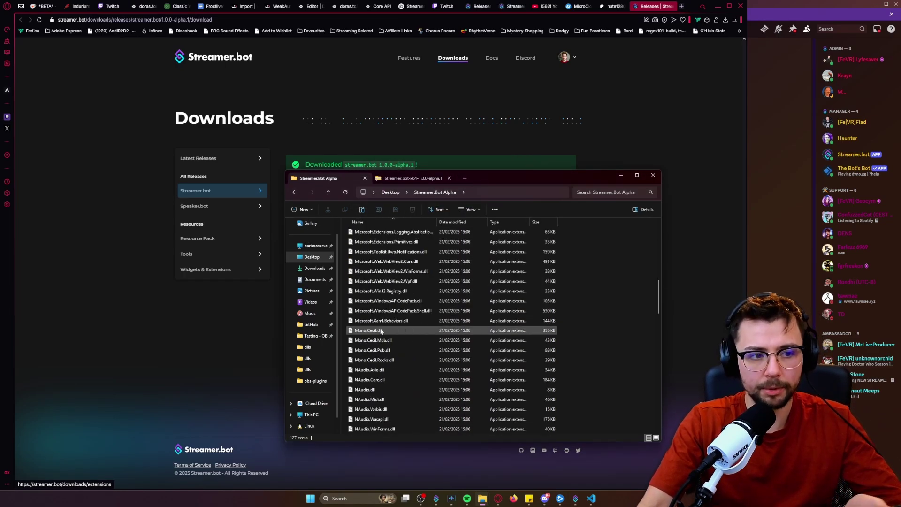
scroll(381, 328, down, 12)
Step: Launch the updated Streamer.bot.exe, choosing Run anyway at the SmartScreen warning
double_click(381, 312)
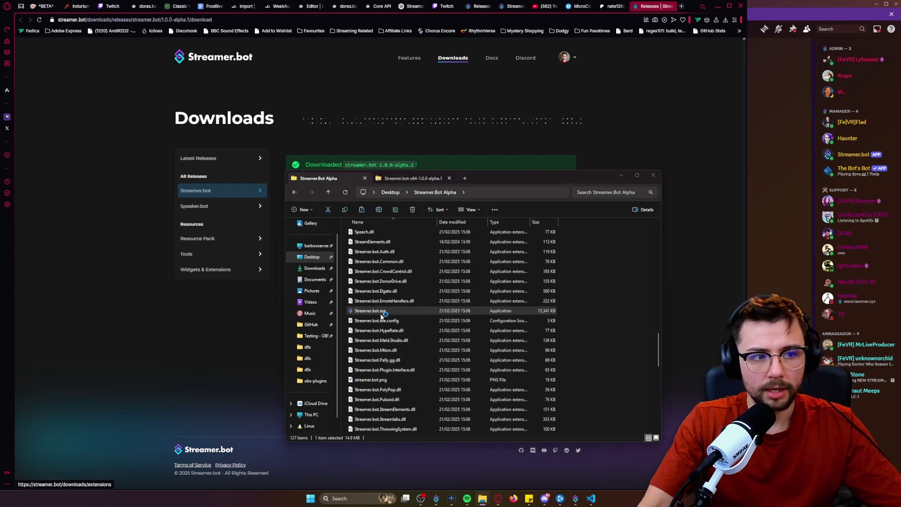
click(381, 201)
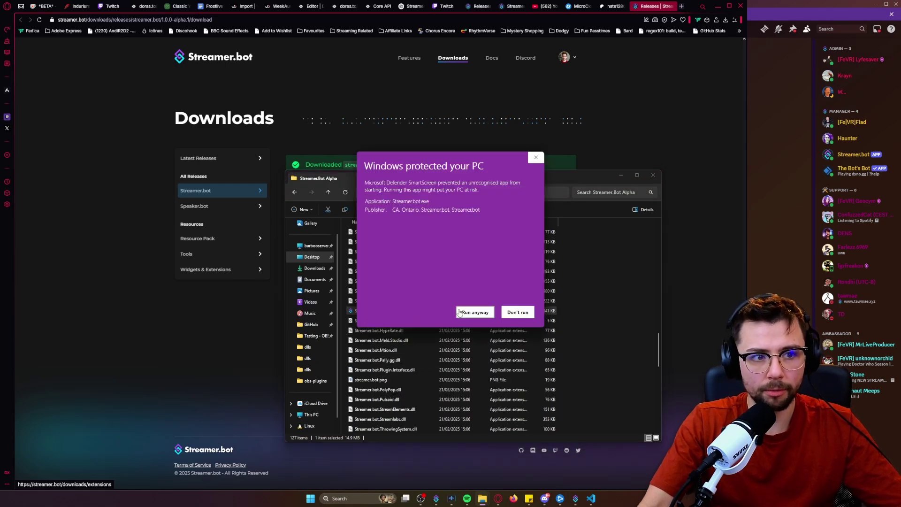
click(467, 312)
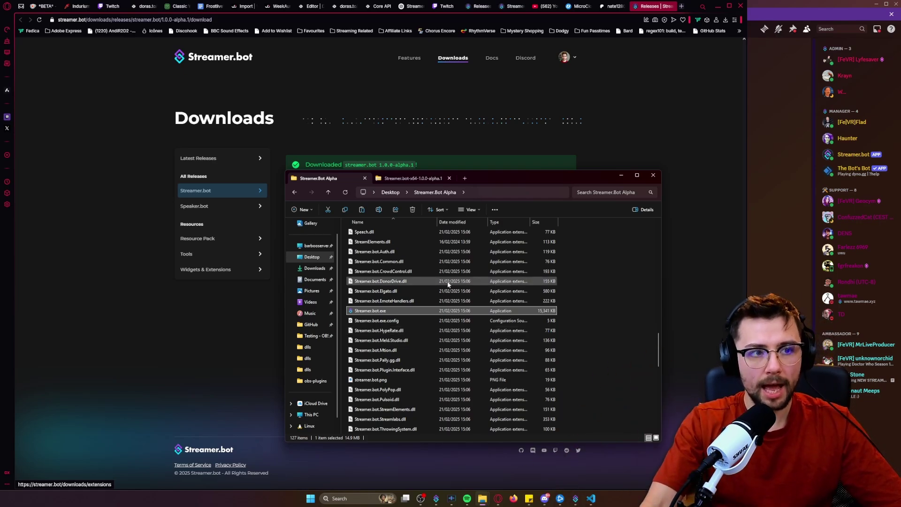
Step: Return to the zip's file listing and select all its files
click(420, 178)
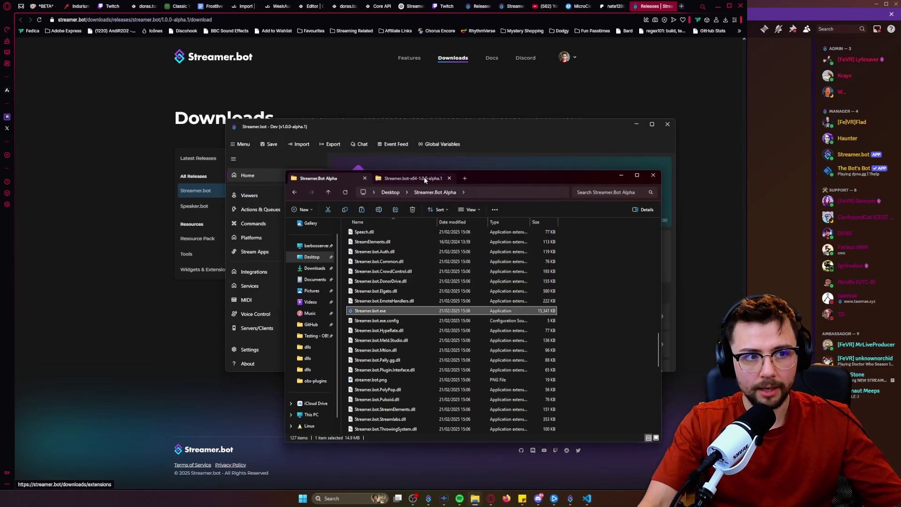
key(ctrl+a)
scroll(299, 388, down, 1)
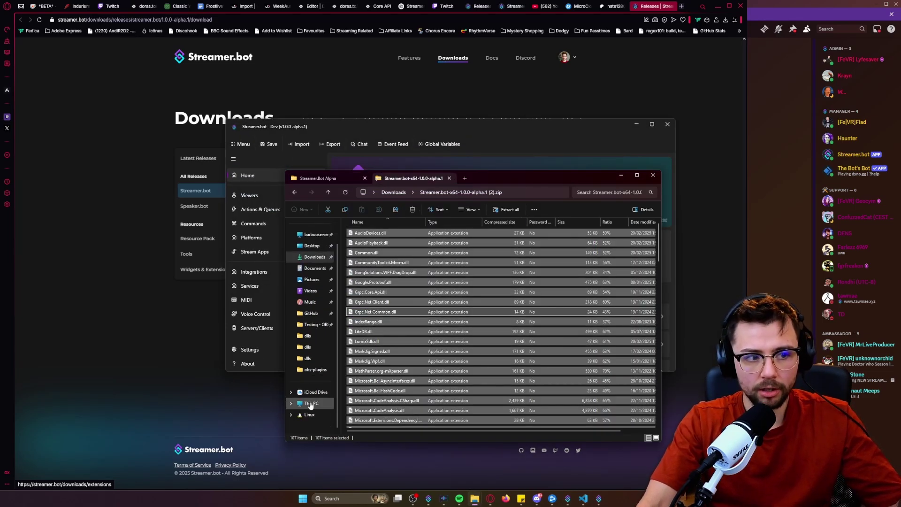
Step: Open the Actions list, select Doras Links 01 • Main Action and inspect its Execute Code sub-action
click(478, 128)
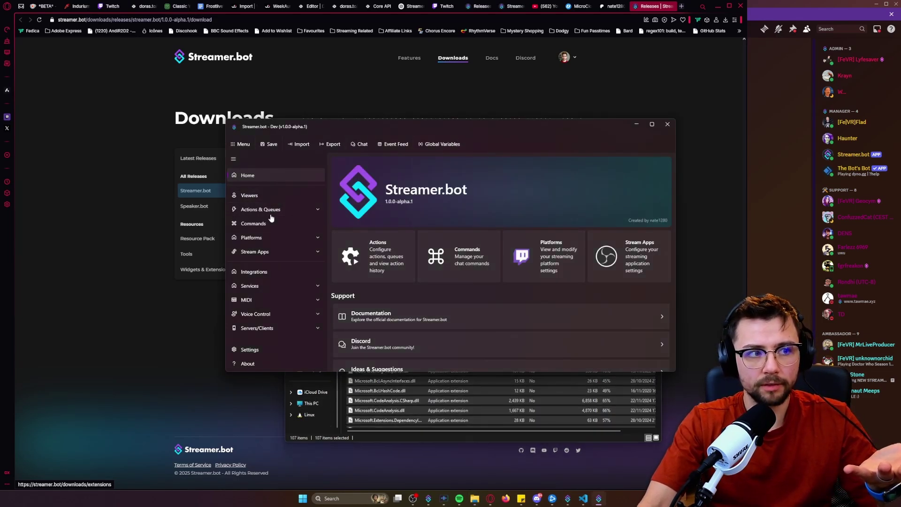
click(317, 209)
click(374, 202)
scroll(373, 235, down, 10)
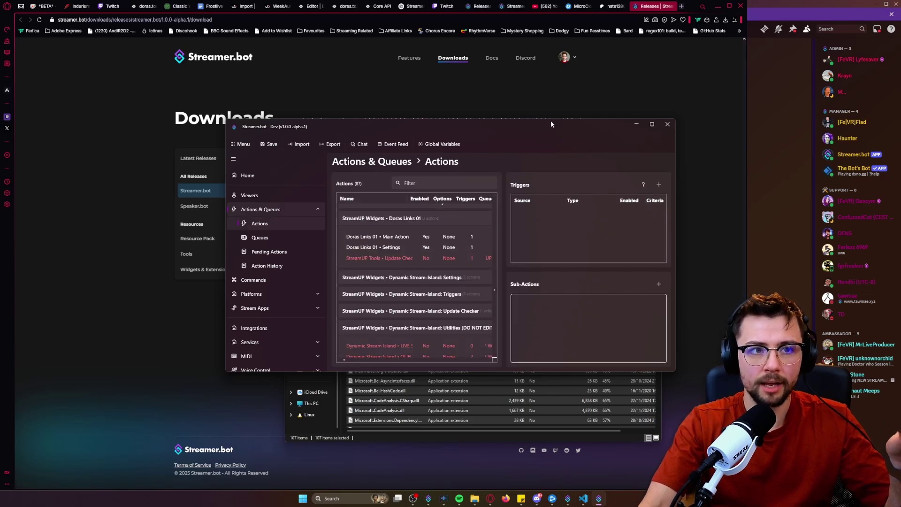
click(394, 240)
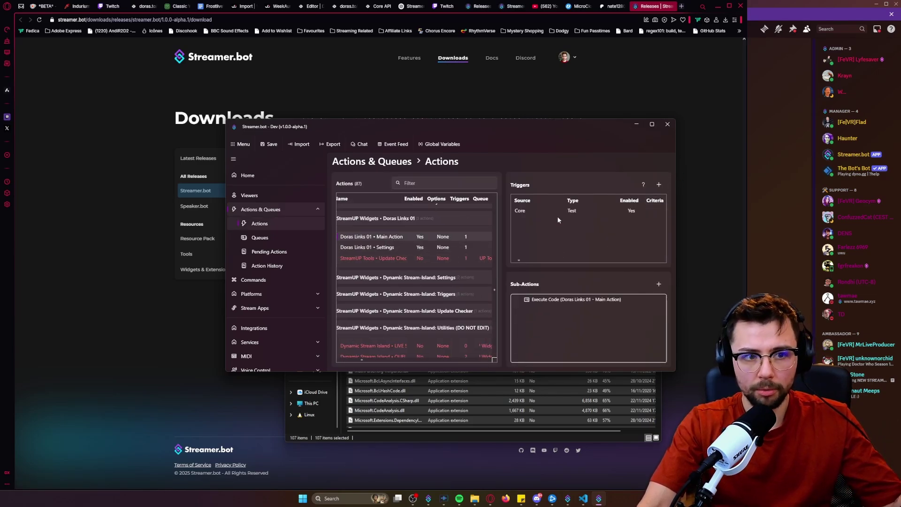
double_click(590, 299)
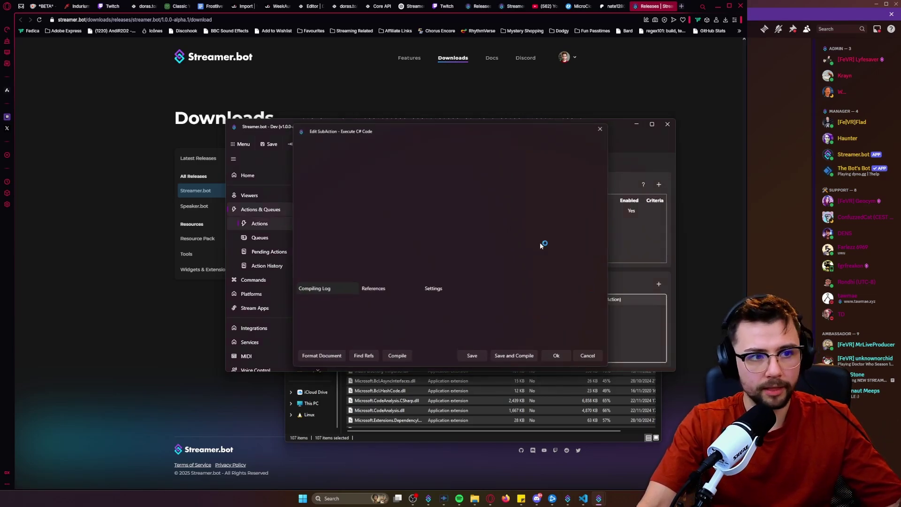
click(601, 130)
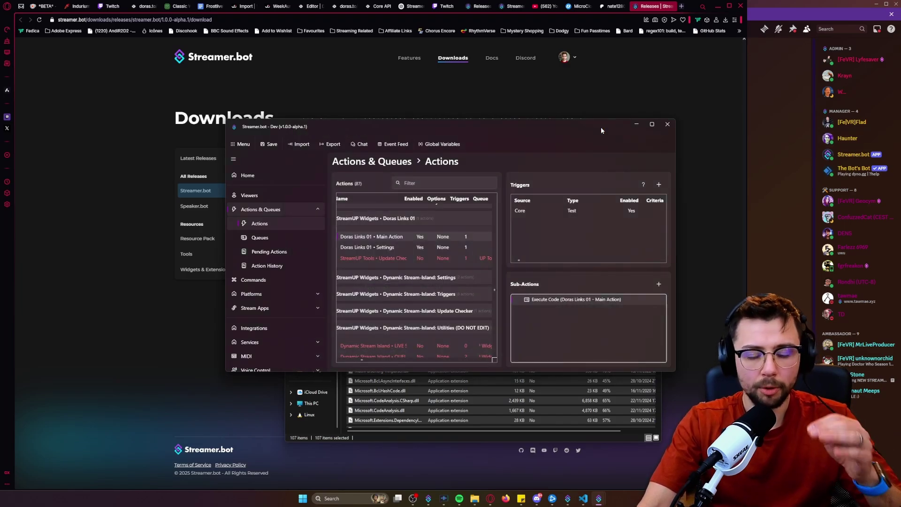